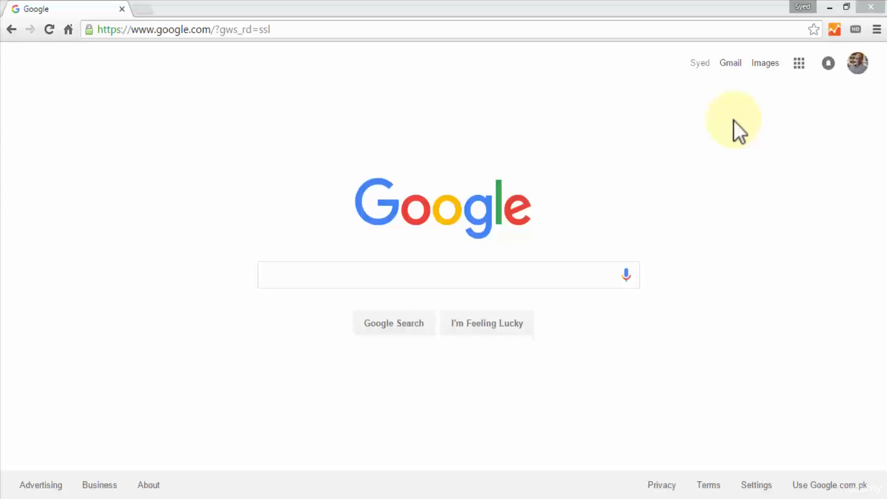
Search the web for "xampp server" and open the Download XAMPP page on apachefriends.org
click(279, 28)
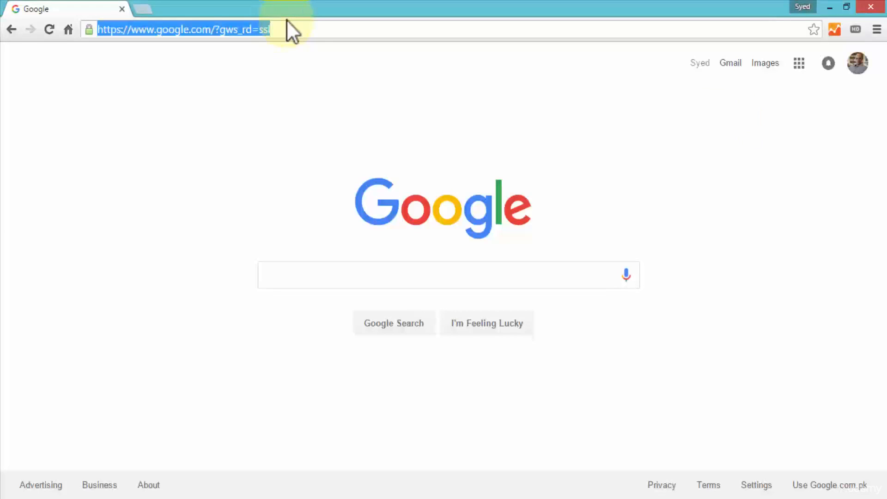
text(xa)
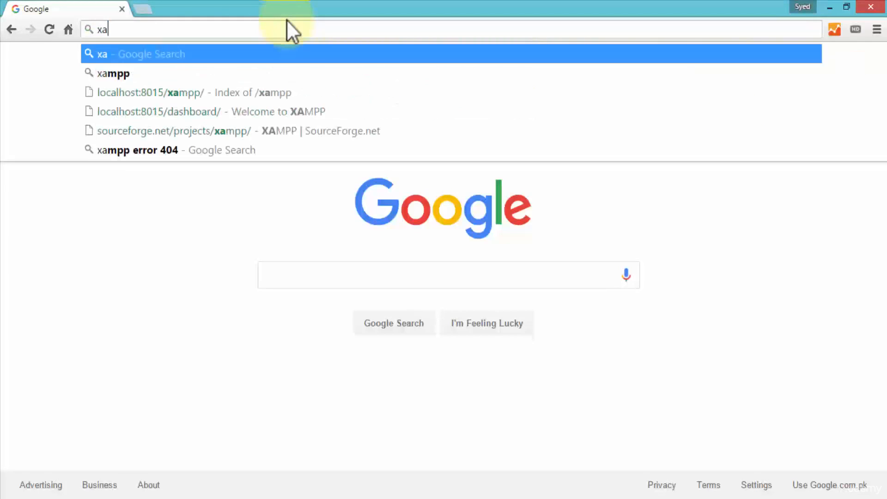
text(mpp server)
key(Return)
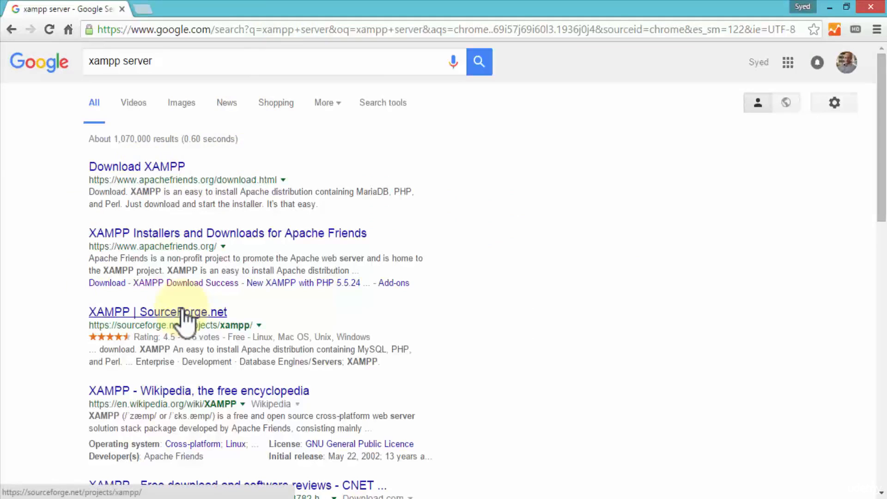
click(145, 167)
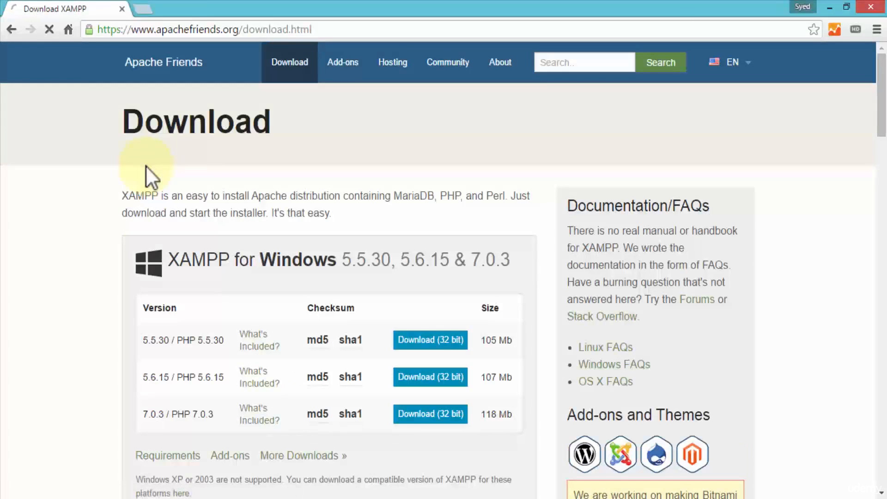
Review the XAMPP installer versions offered for Windows, Linux and OS X
scroll(160, 265, down, 1)
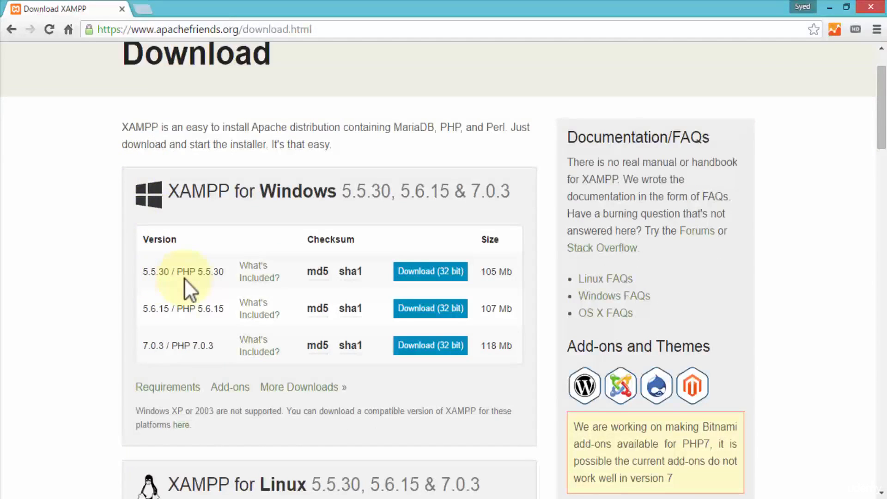
scroll(185, 278, down, 3)
scroll(215, 347, down, 3)
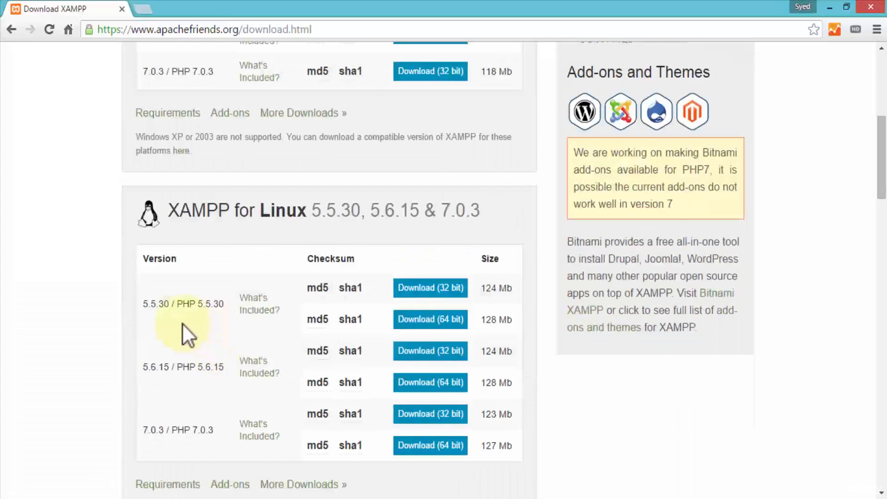
scroll(182, 324, down, 4)
scroll(134, 298, down, 3)
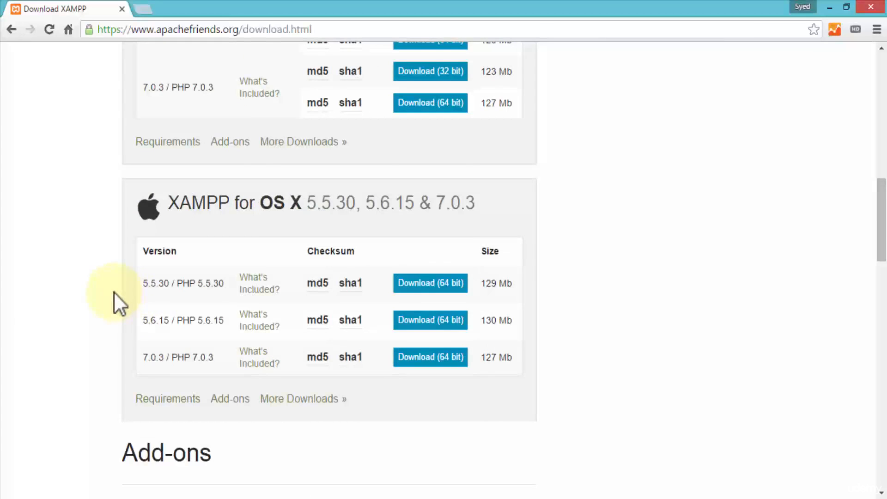
scroll(114, 292, up, 13)
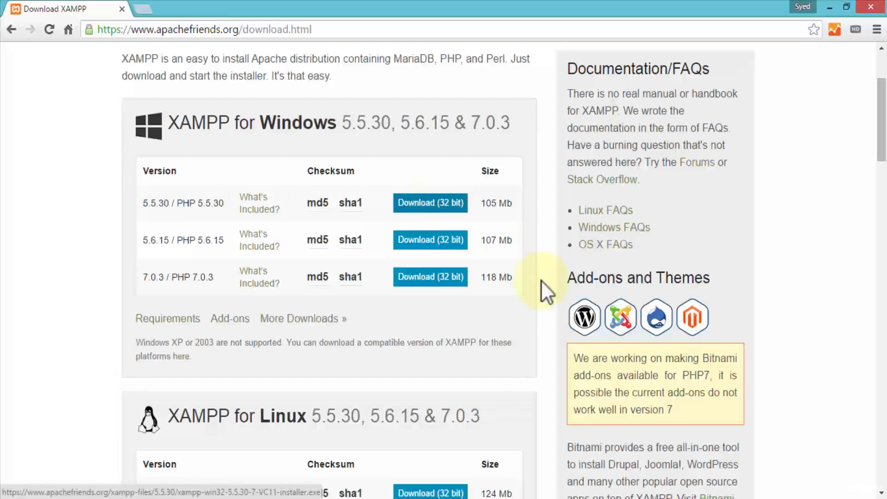
Switch to the running XAMPP Control Panel, show its window and move it aside
click(763, 498)
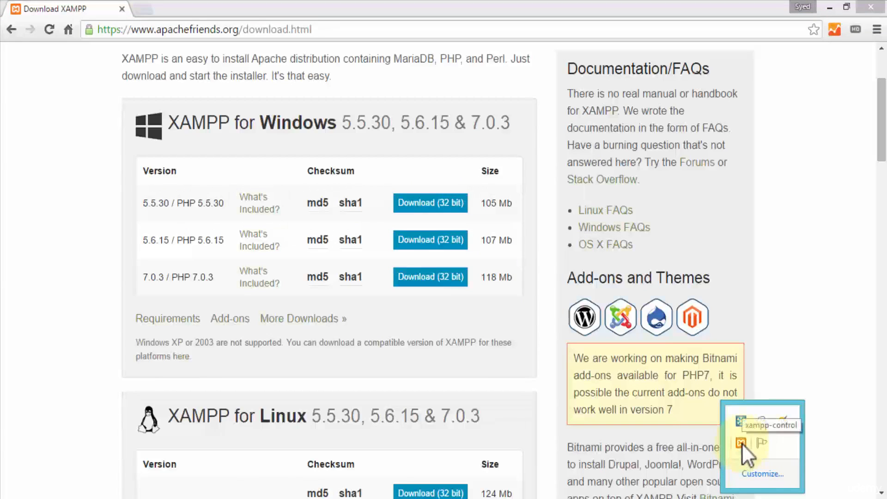
right_click(742, 443)
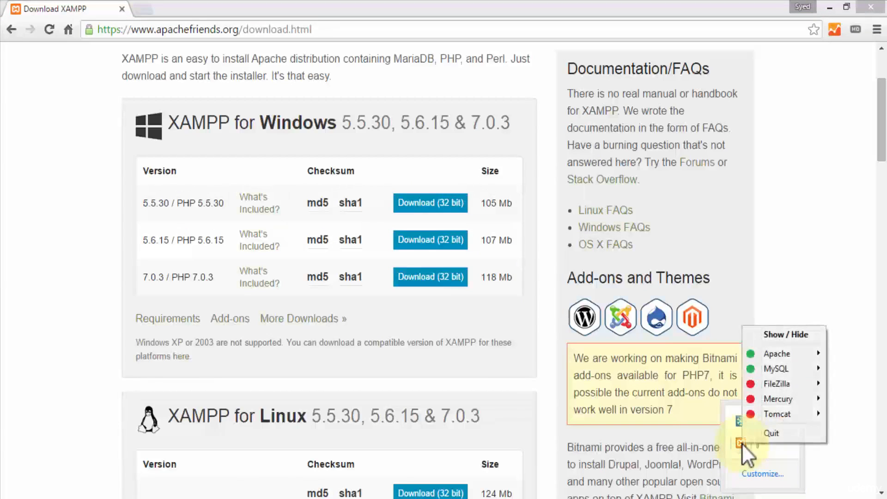
click(763, 334)
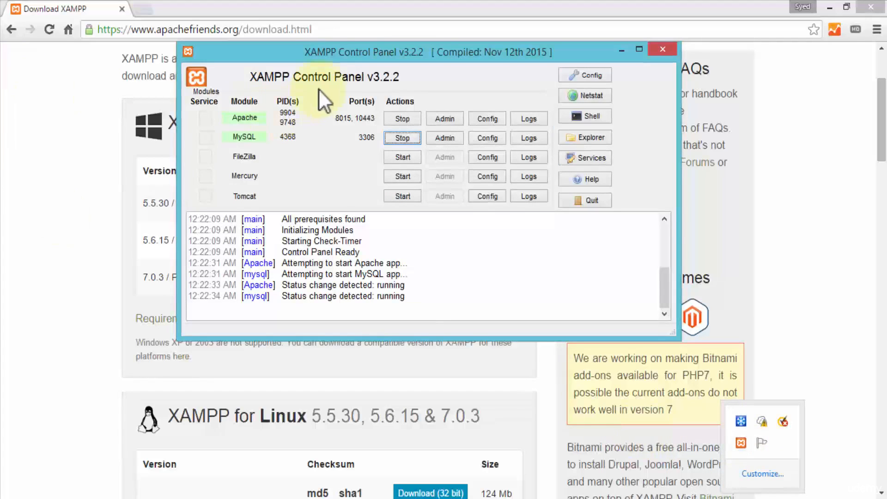
drag(321, 50, 240, 52)
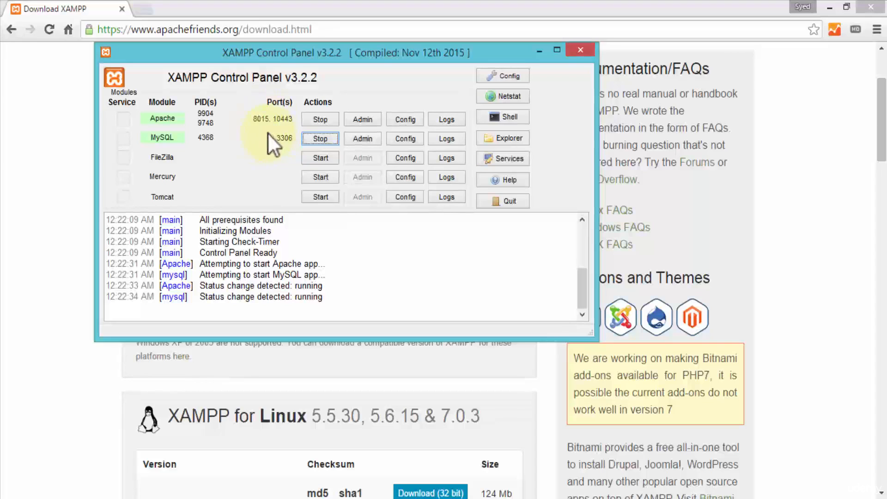
Open Apache's httpd.conf in a widened Notepad window and locate the port number of the Listen directive
click(415, 121)
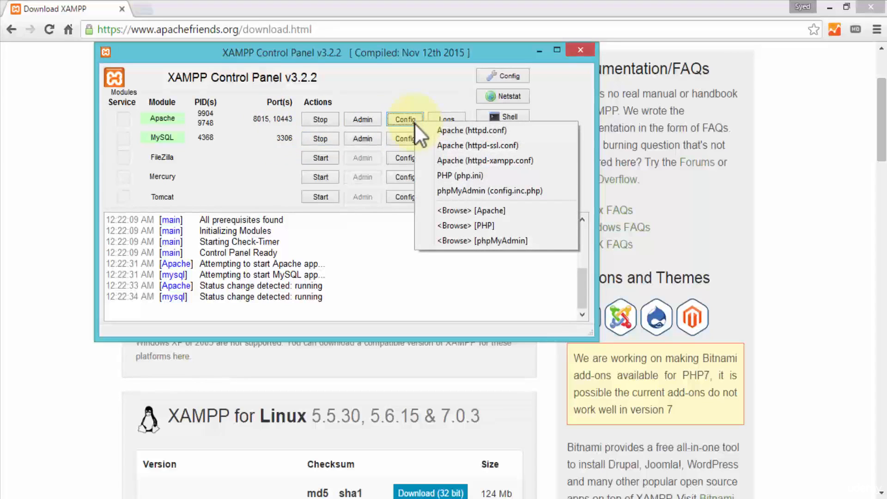
click(499, 130)
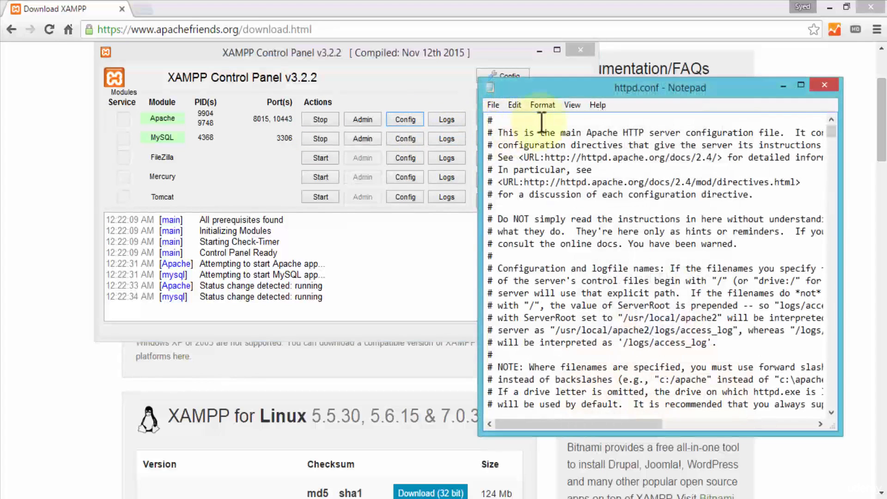
drag(479, 173, 333, 183)
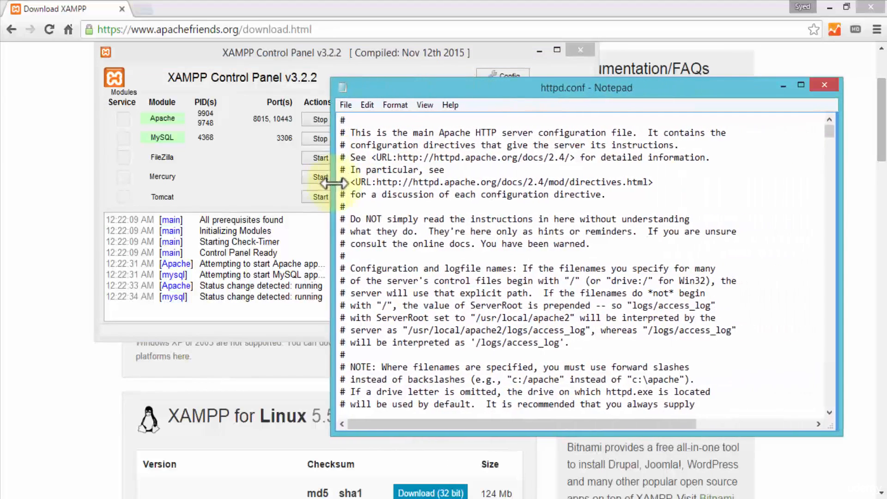
scroll(399, 224, down, 6)
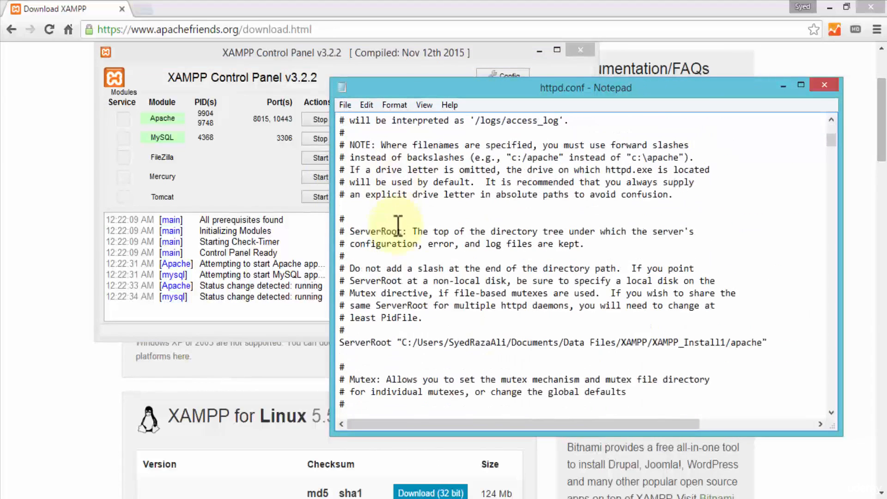
scroll(399, 223, down, 5)
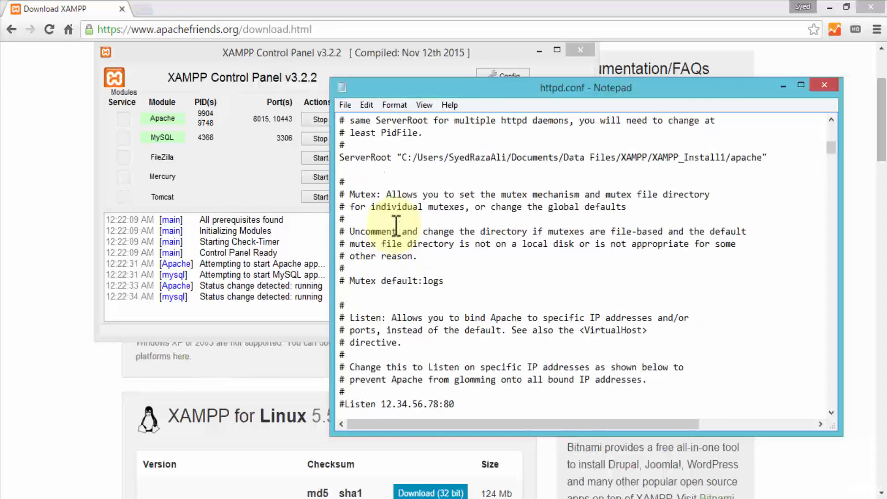
scroll(396, 225, down, 4)
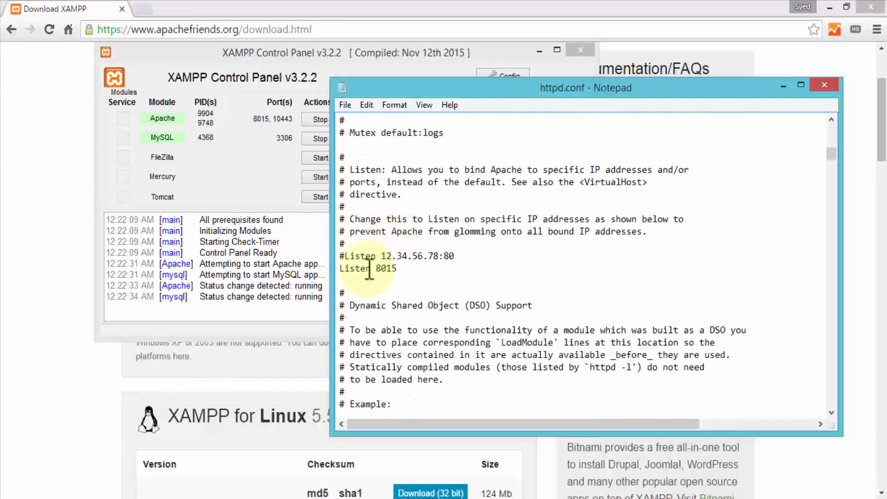
drag(376, 269, 405, 272)
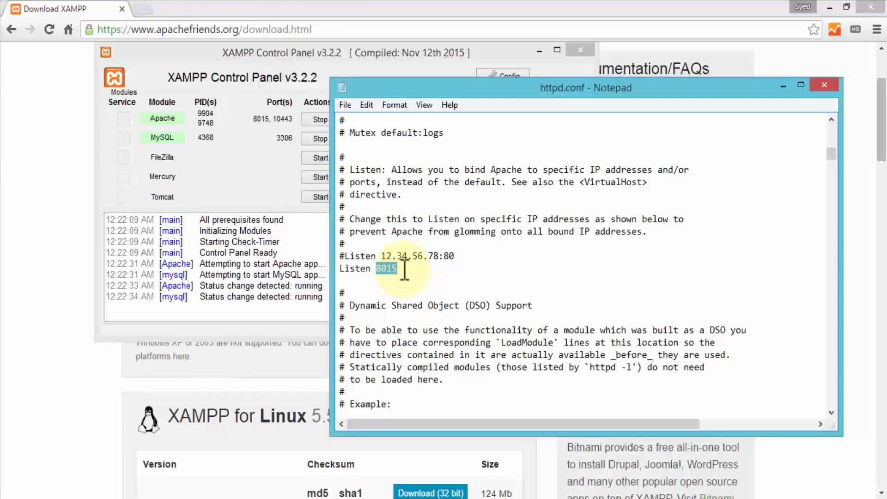
Locate the localhost port in the ServerName directive of httpd.conf and close the file
scroll(434, 268, down, 20)
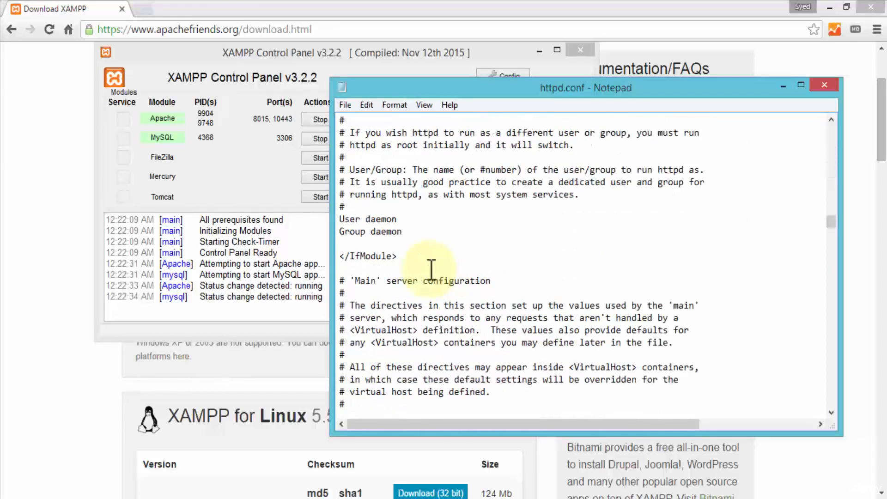
scroll(434, 268, down, 5)
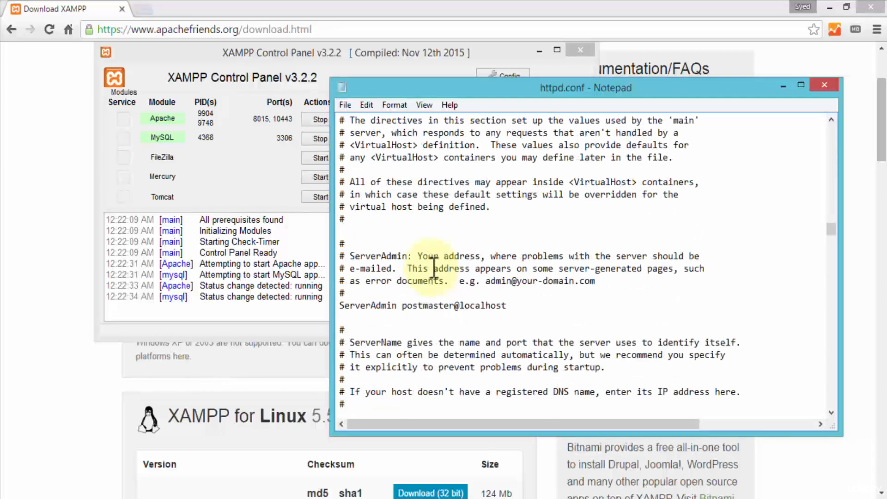
scroll(435, 270, down, 4)
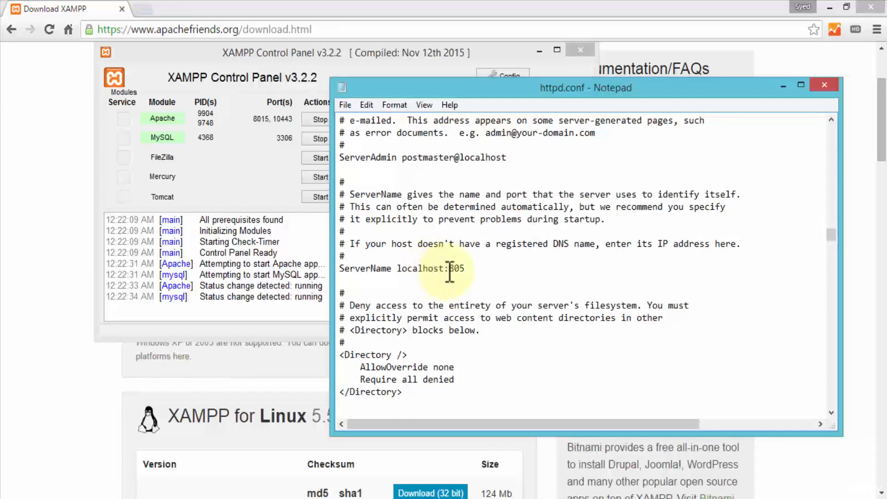
drag(450, 269, 524, 277)
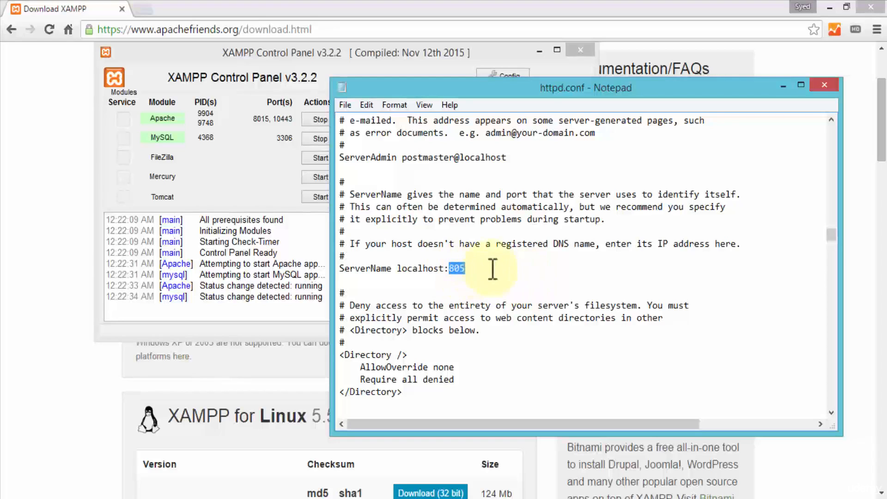
scroll(496, 268, down, 3)
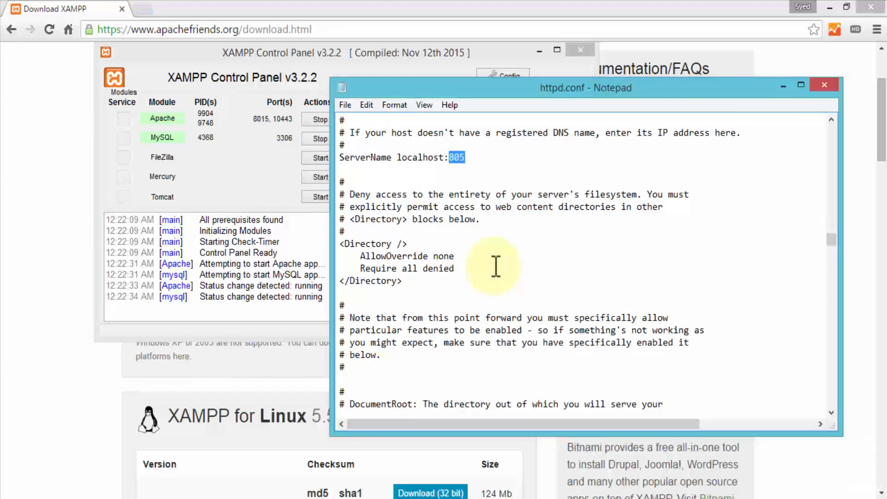
scroll(496, 265, down, 10)
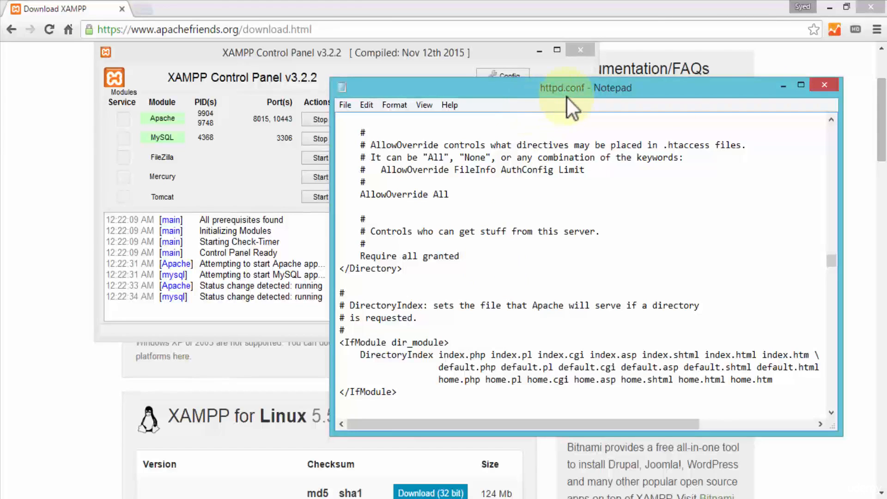
click(826, 84)
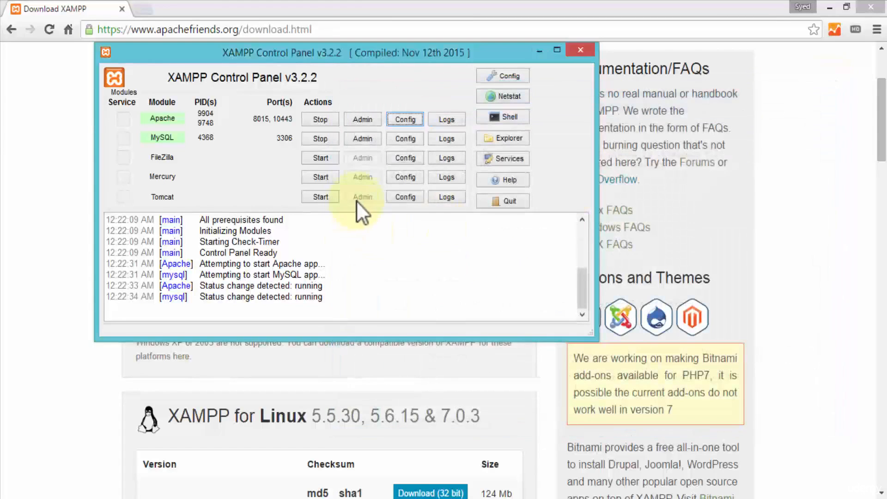
Open Apache's httpd-ssl.conf and locate the port number of its Listen directive
click(415, 120)
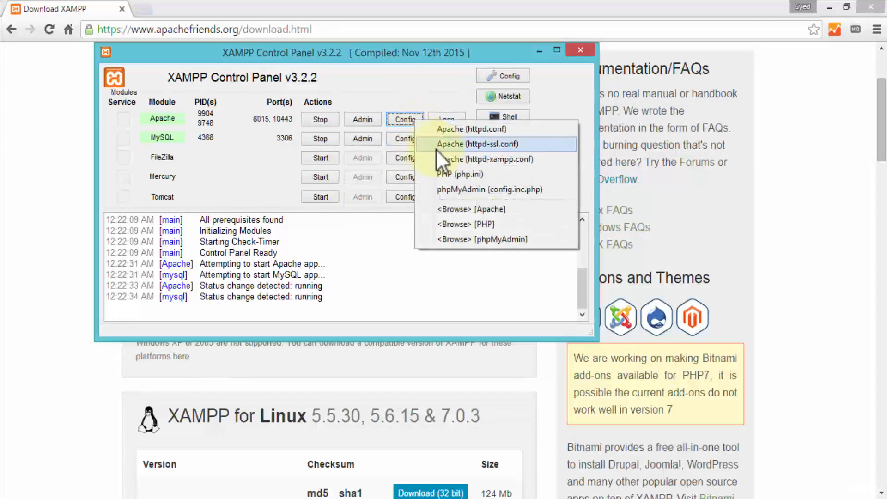
click(512, 144)
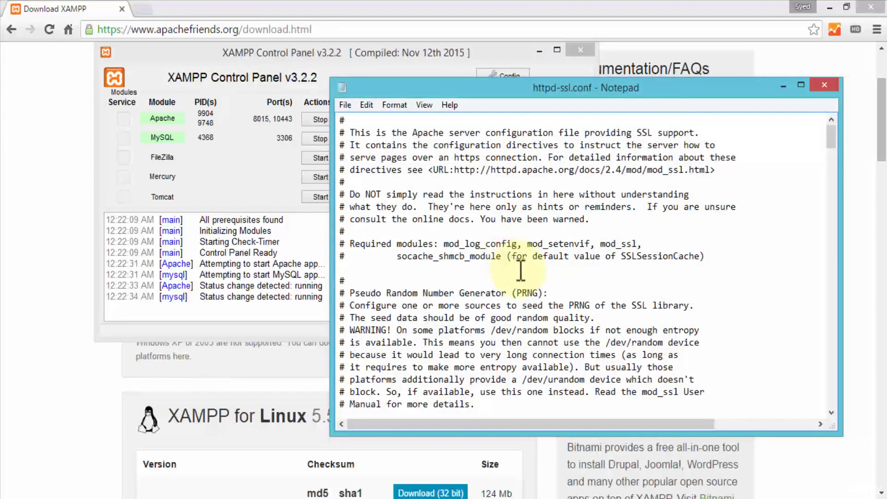
scroll(517, 268, down, 7)
double_click(398, 293)
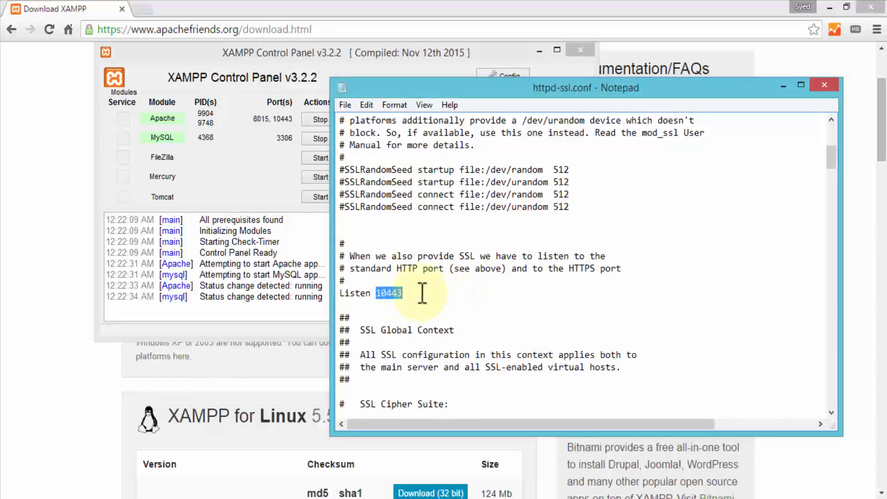
drag(386, 293, 430, 296)
key(Left)
key(Left)
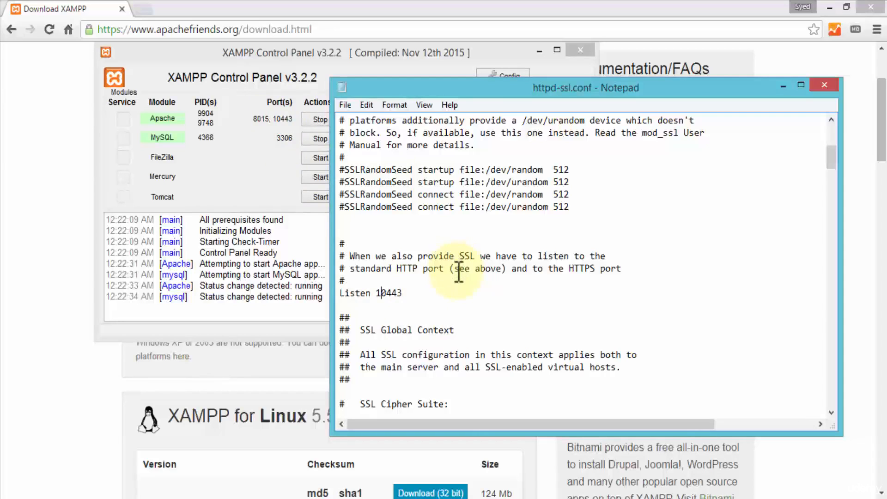
Locate the port in the default VirtualHost line of httpd-ssl.conf and close the file
scroll(458, 268, down, 8)
scroll(475, 293, down, 16)
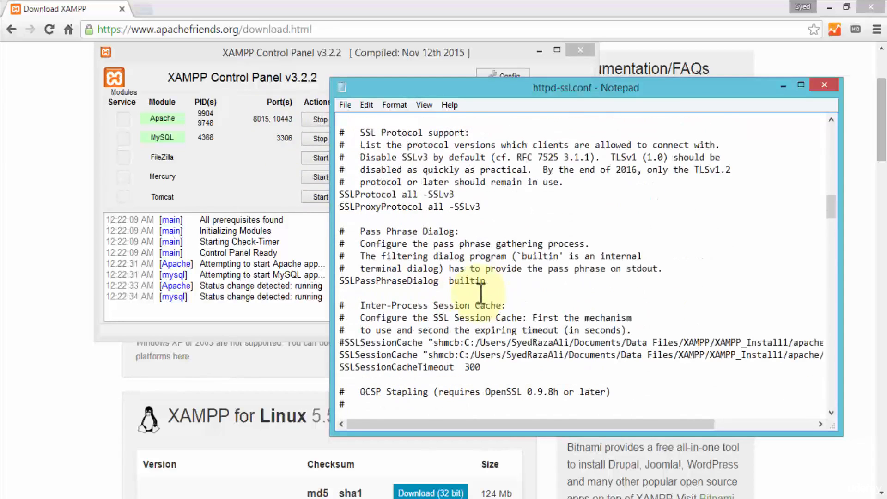
scroll(481, 294, down, 5)
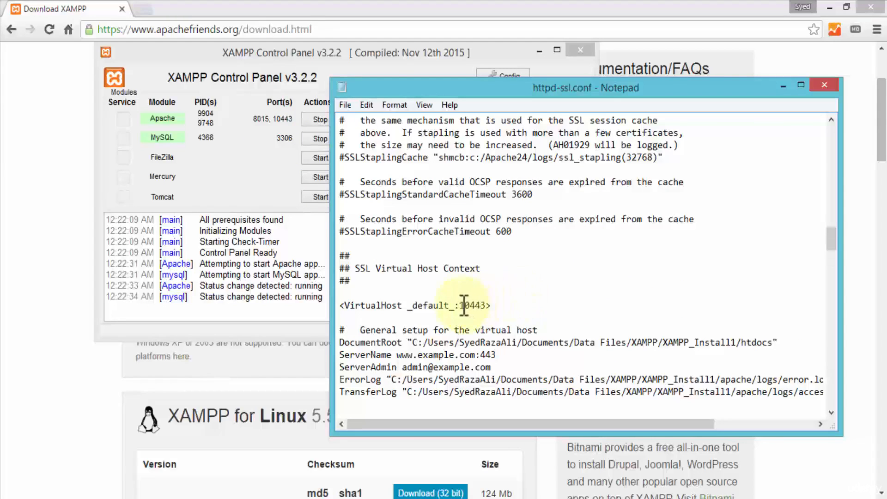
drag(461, 306, 492, 306)
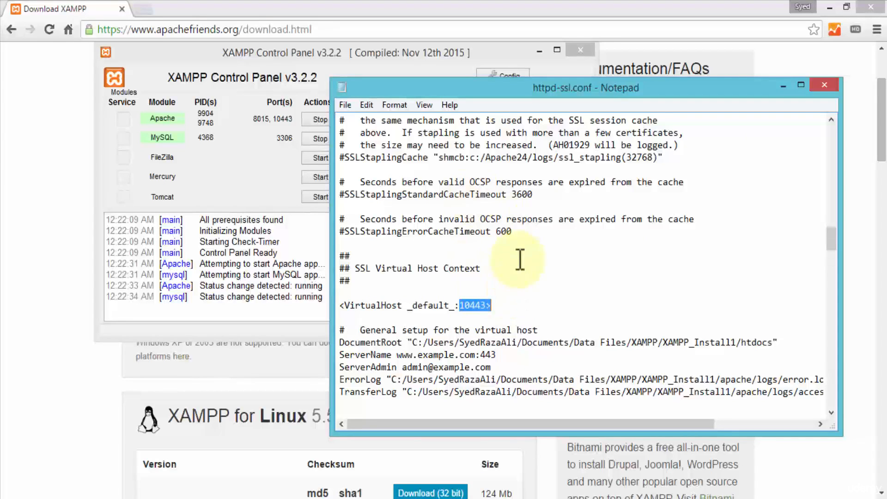
click(817, 88)
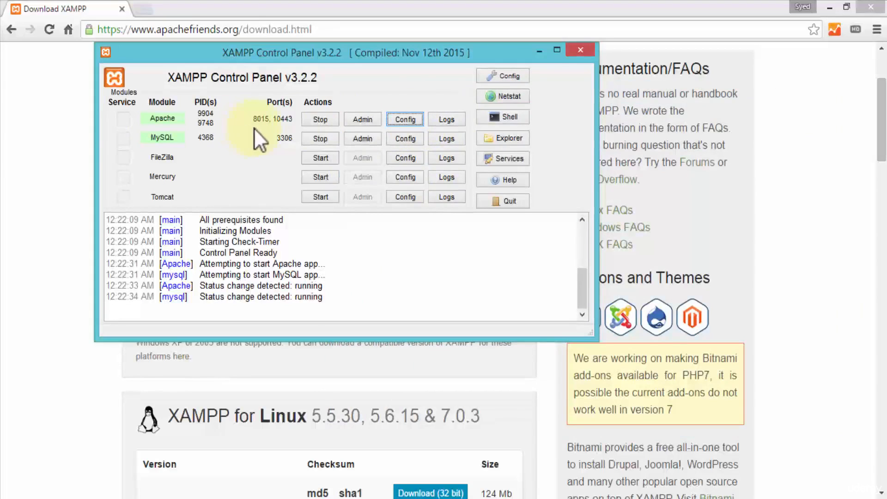
Check Apache's main and SSL ports in the XAMPP Control Panel's service and port settings, and leave the configuration without saving
click(506, 74)
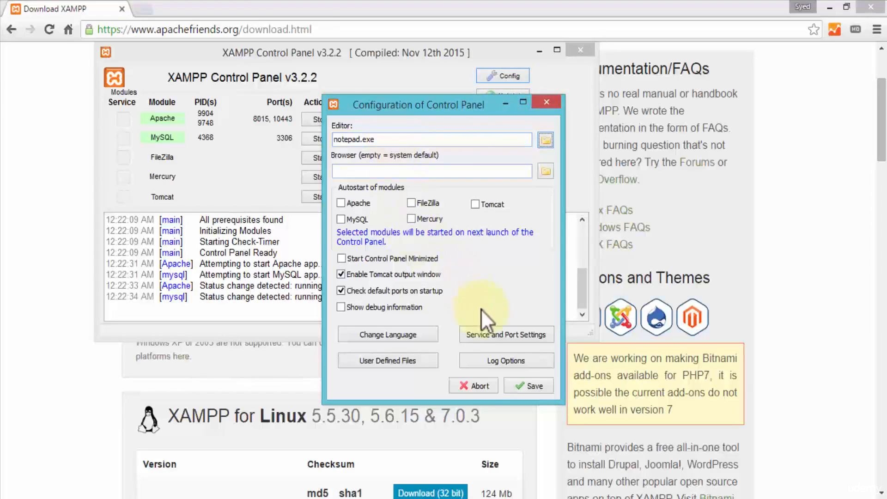
click(503, 337)
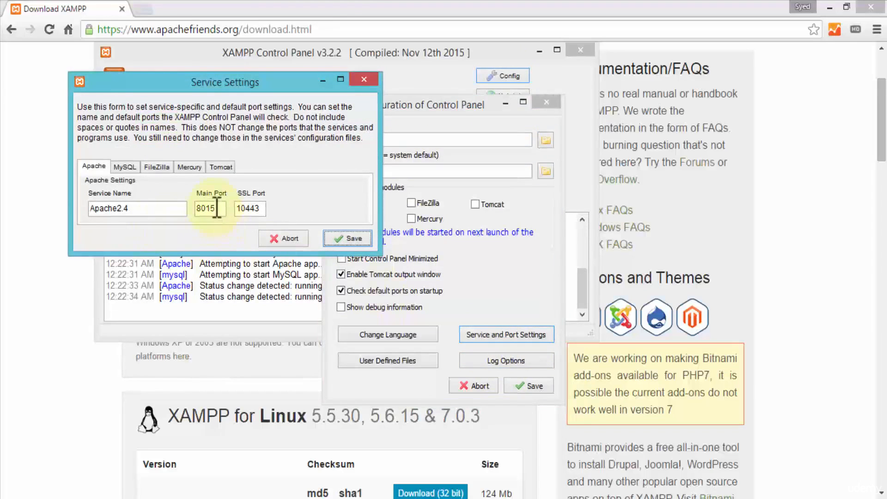
double_click(217, 208)
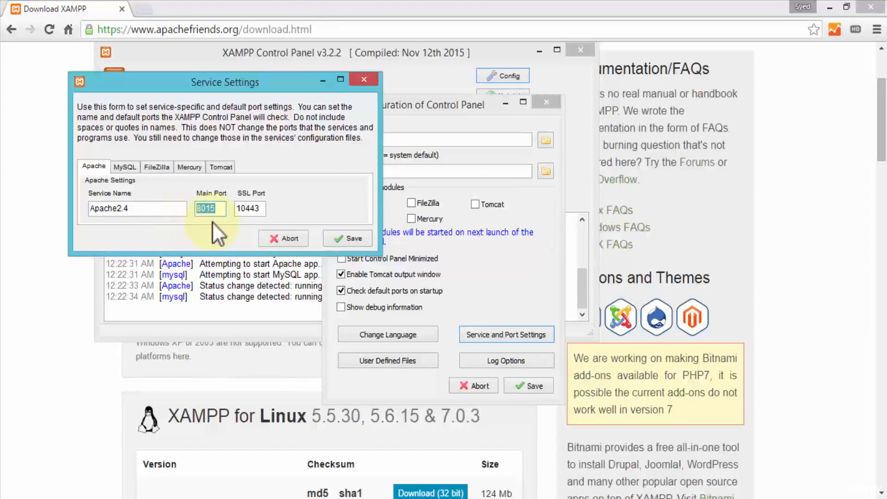
double_click(266, 208)
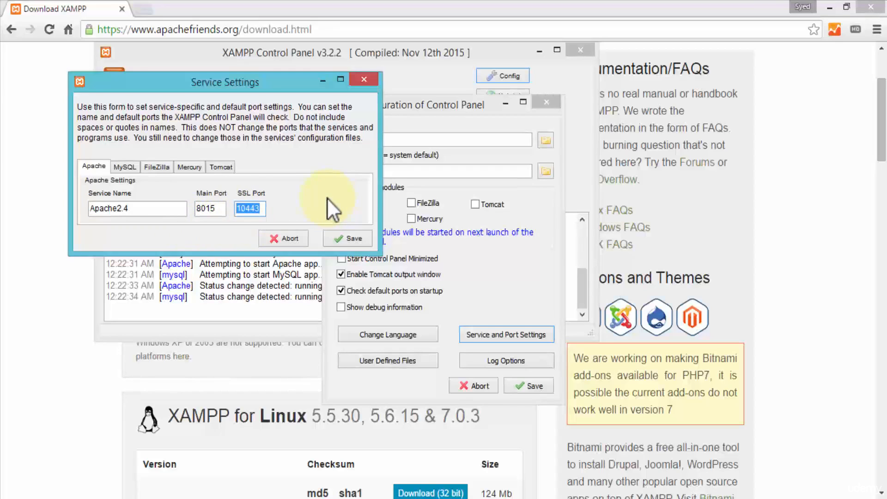
click(301, 237)
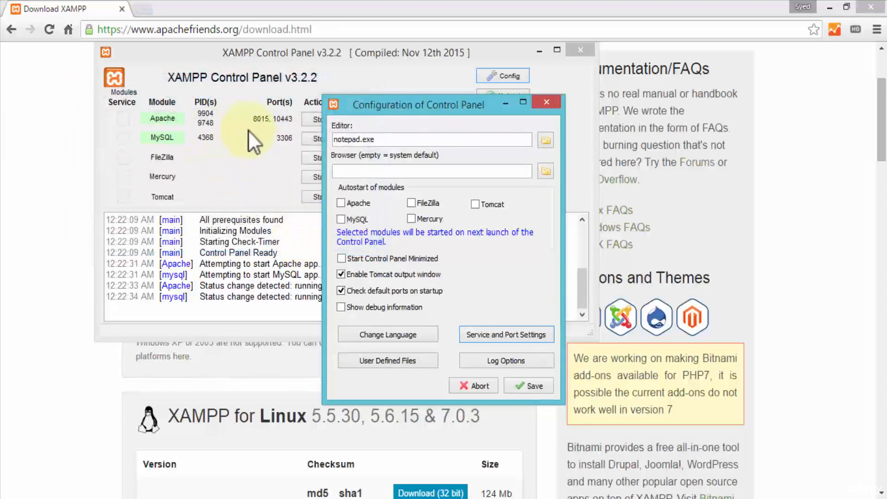
click(547, 102)
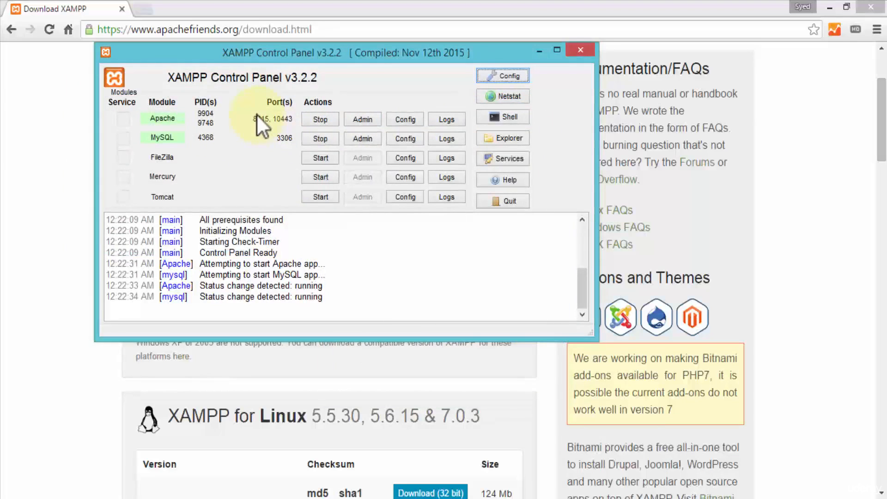
Switch to Chrome, load localhost:8015 and look through the local site's home page
click(200, 29)
text(localhost:8015)
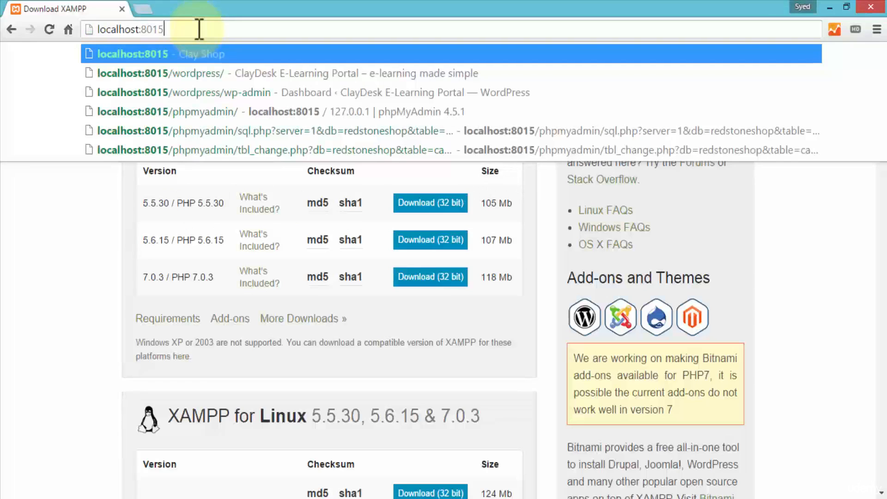
key(Return)
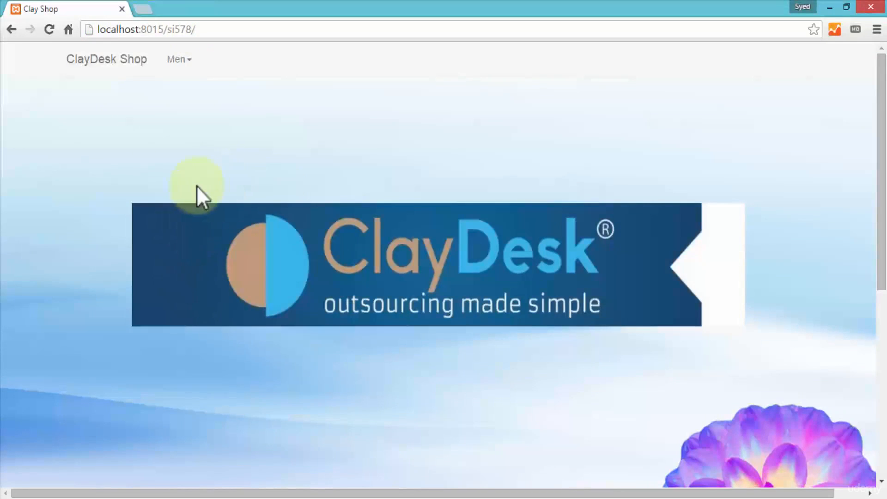
scroll(176, 189, down, 5)
scroll(85, 165, down, 3)
scroll(84, 165, up, 7)
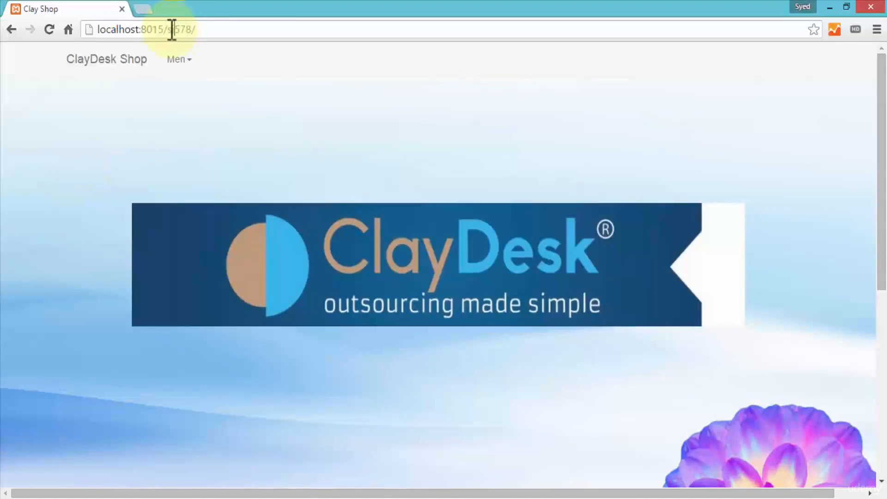
Change the path after the port in the address to tutorial and load localhost:8015/tutorial
drag(173, 29, 293, 26)
key(BackSpace)
key(BackSpace)
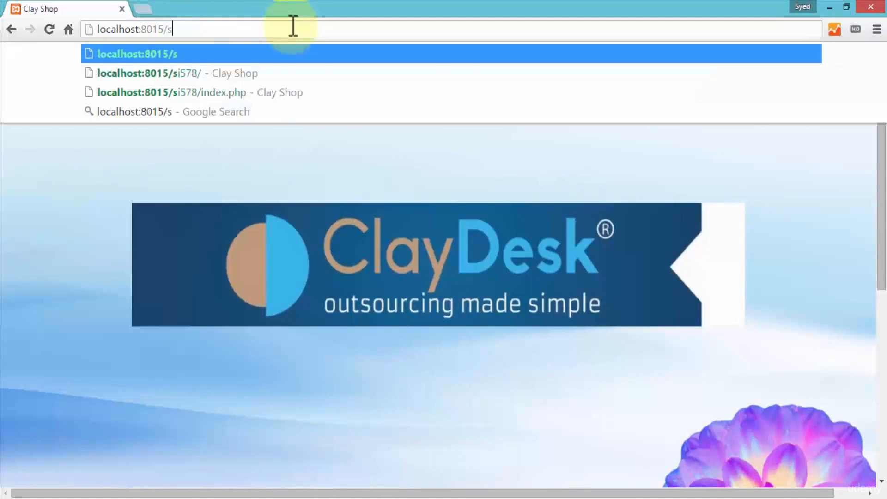
text(tutorial)
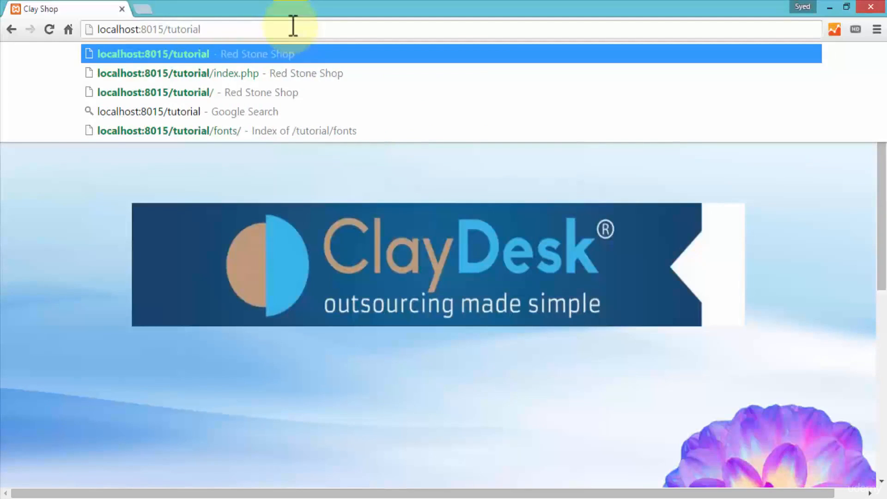
key(Return)
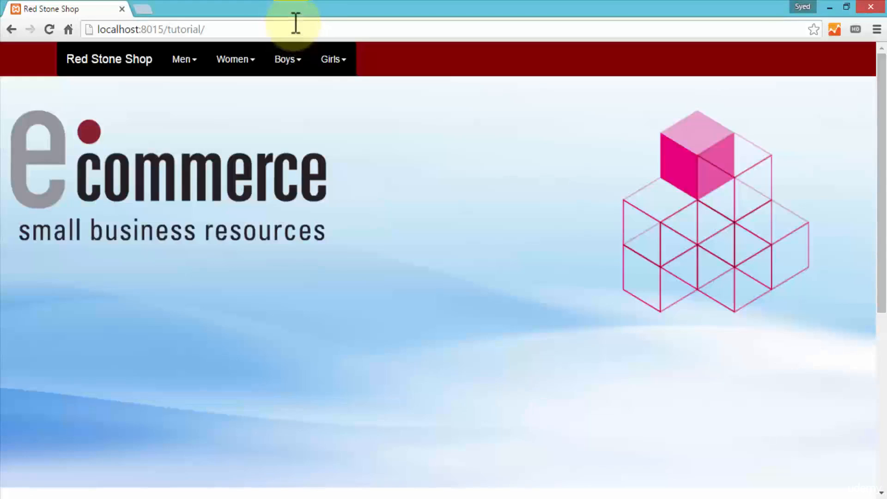
View the Men and Women category lists in the Red Stone Shop navigation and collapse them
click(191, 65)
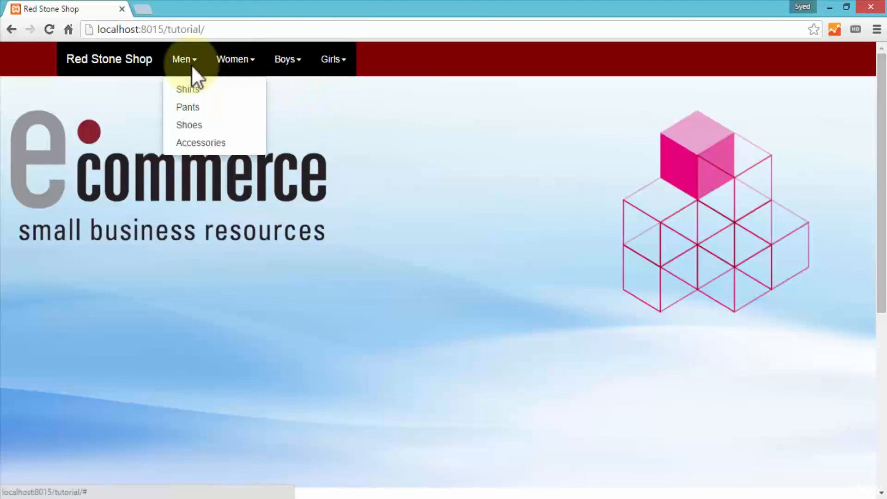
click(236, 64)
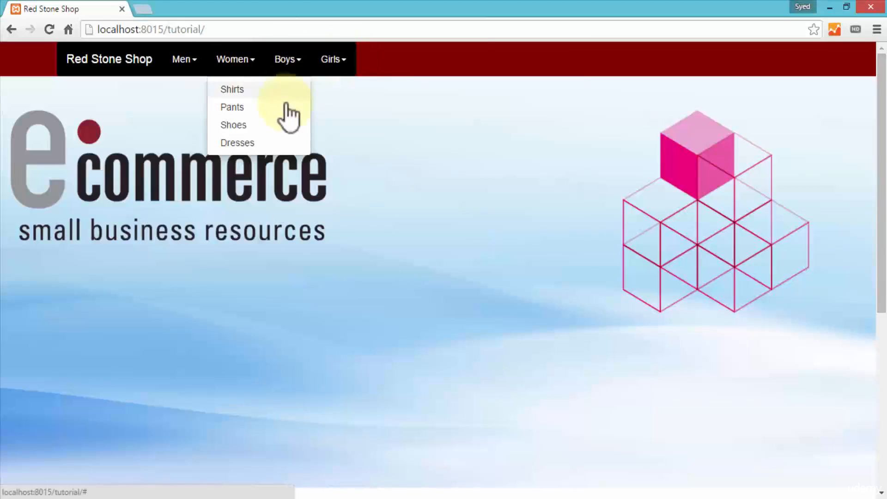
click(405, 249)
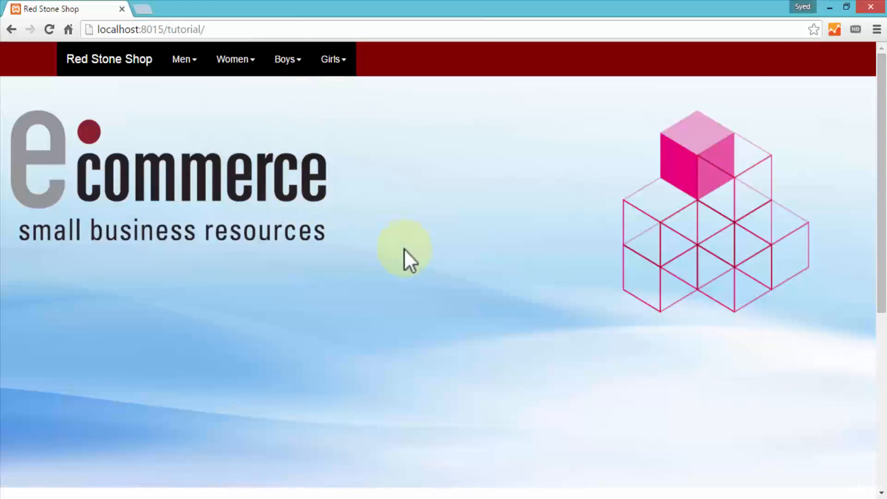
View the details of the featured Levi's Jeans, including the available sizes, and close the product details
scroll(379, 254, down, 7)
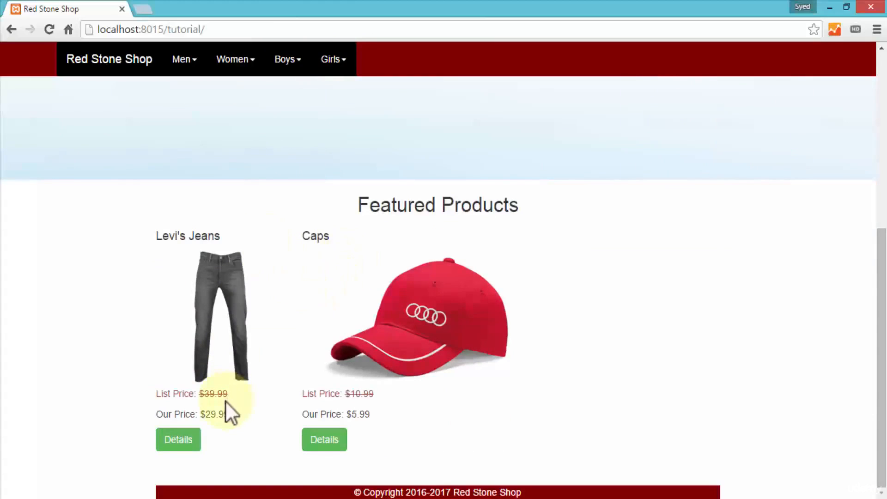
click(175, 441)
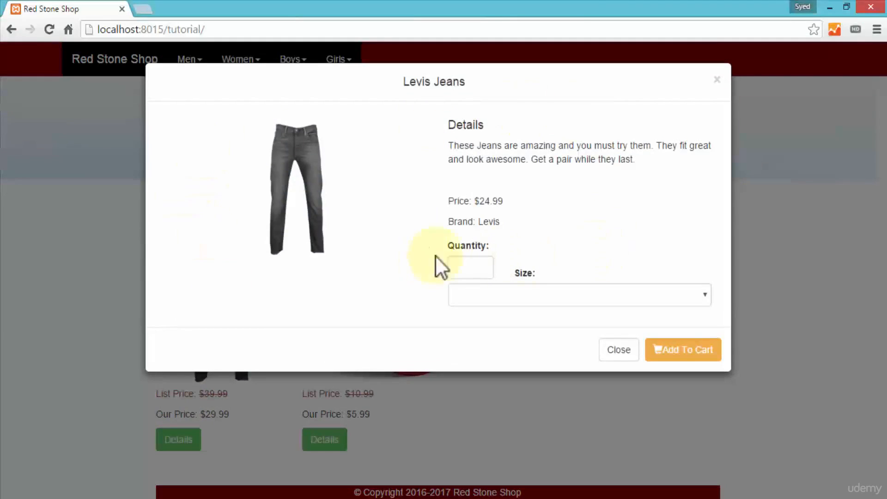
click(528, 294)
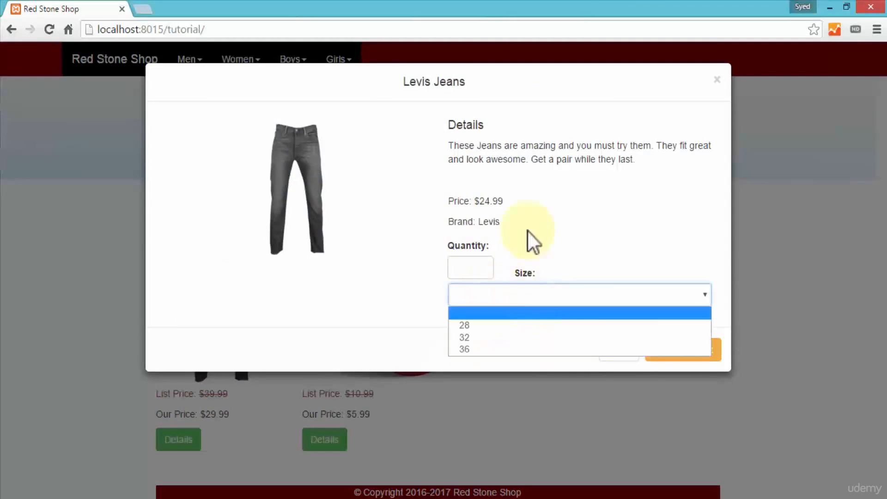
click(418, 297)
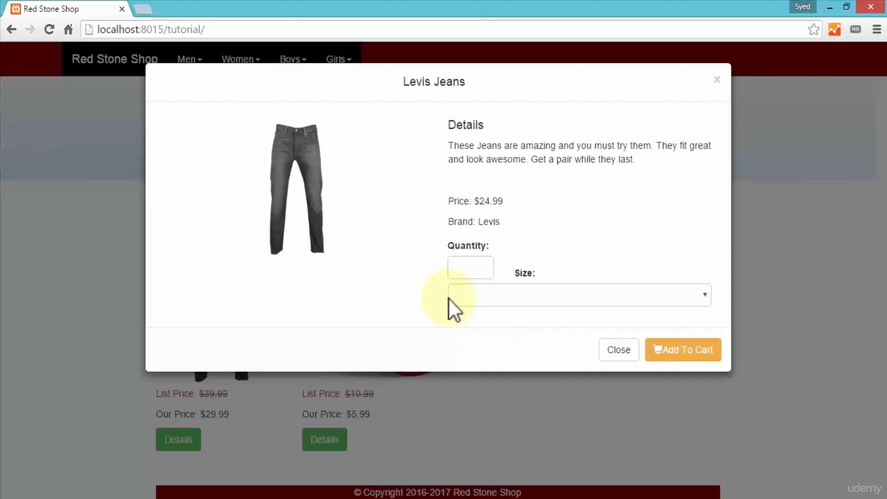
key(Escape)
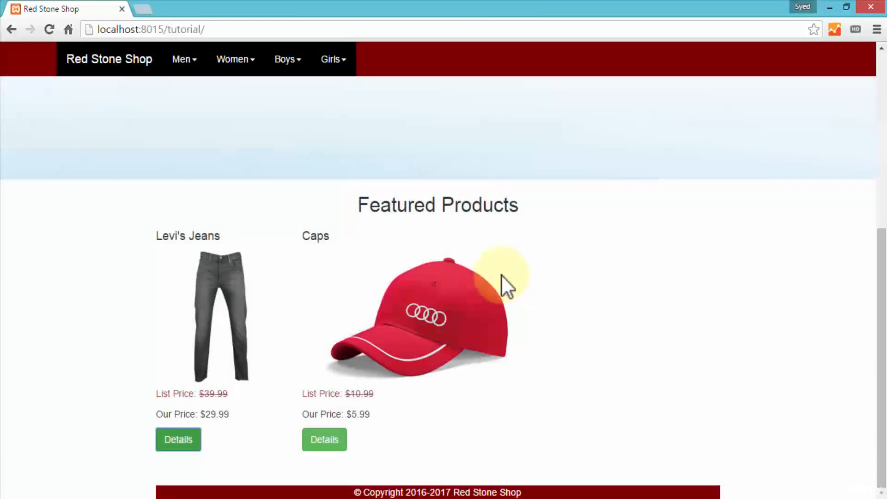
Return to the start of the shop page and highlight the port number in its web address
scroll(293, 221, up, 2)
scroll(293, 220, up, 3)
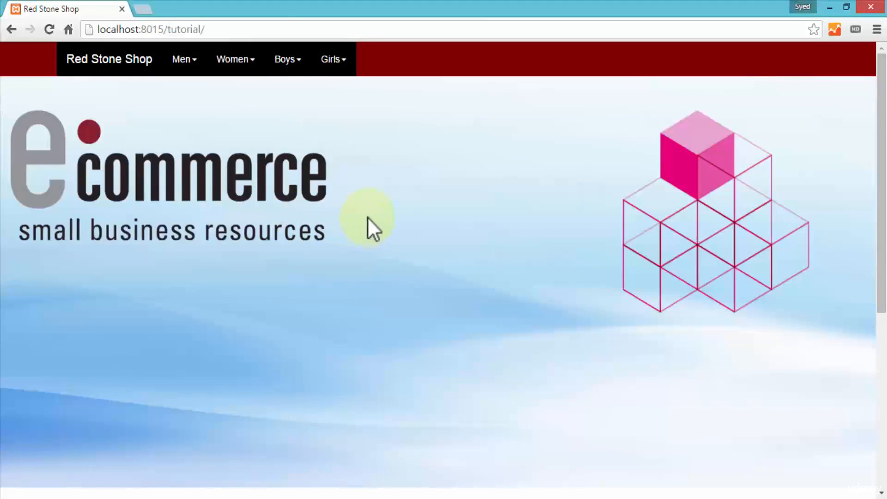
click(138, 29)
click(140, 29)
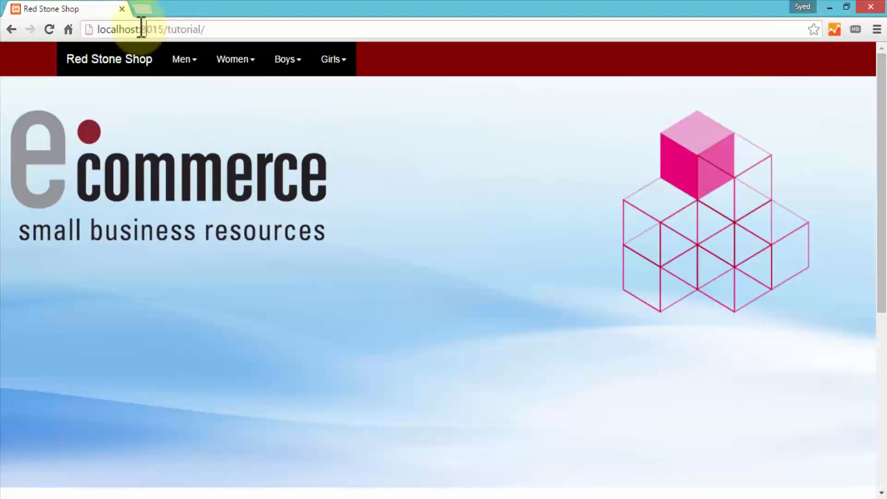
double_click(145, 29)
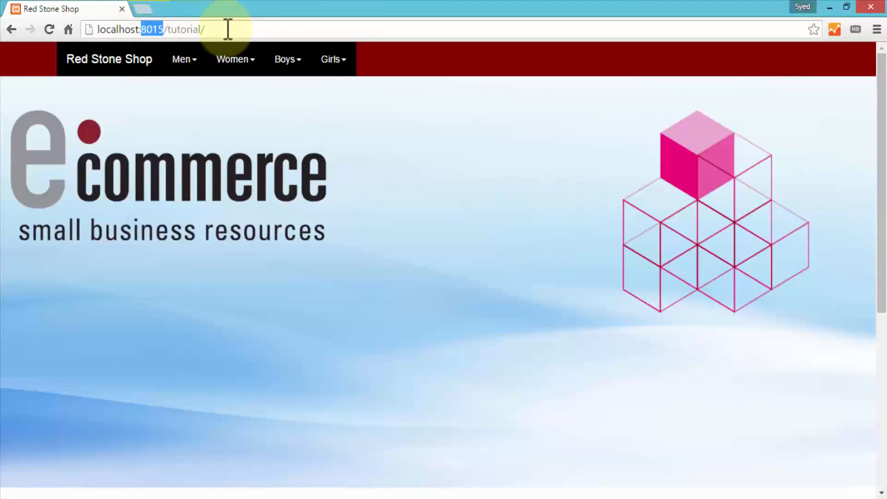